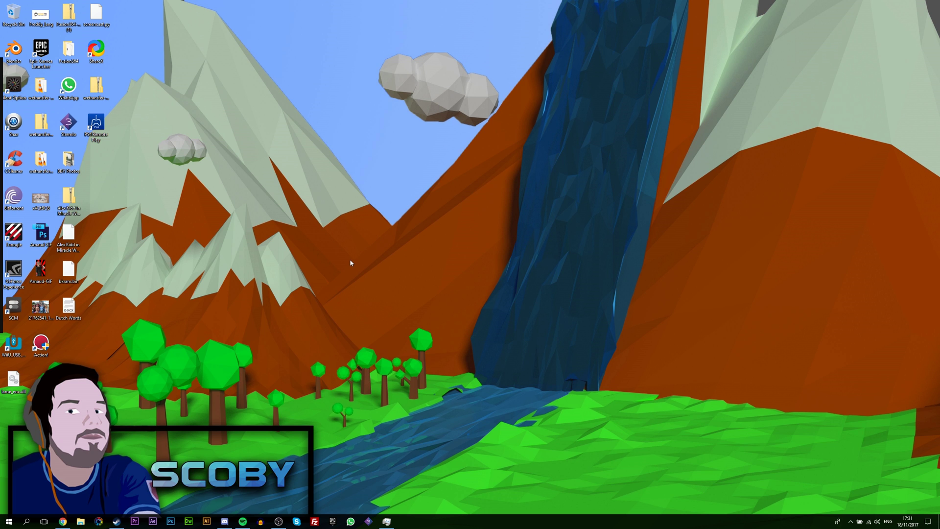
Open Display settings from the desktop's right-click menu.
right_click(413, 242)
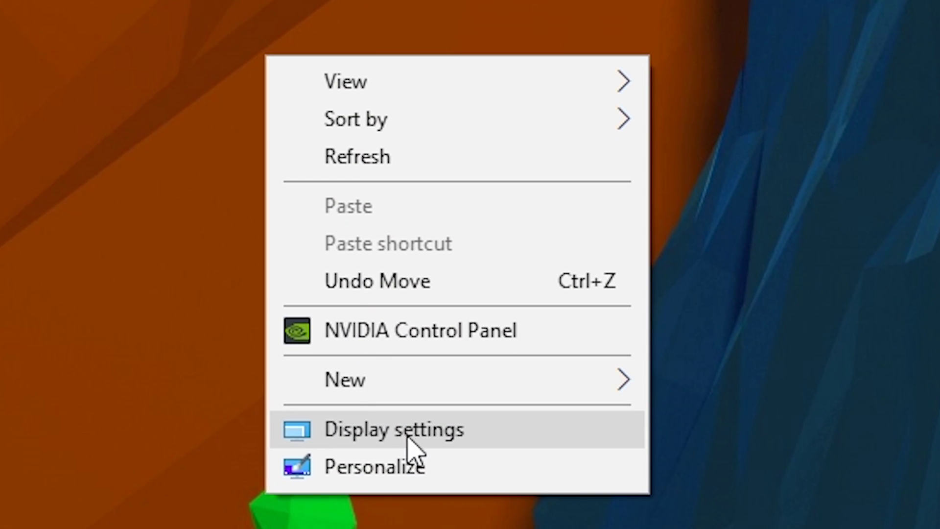
click(411, 433)
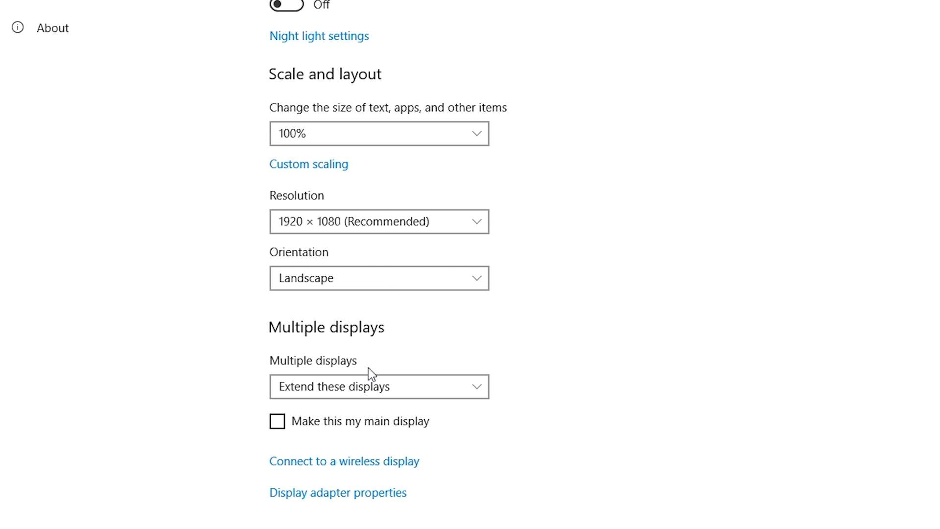
click(334, 386)
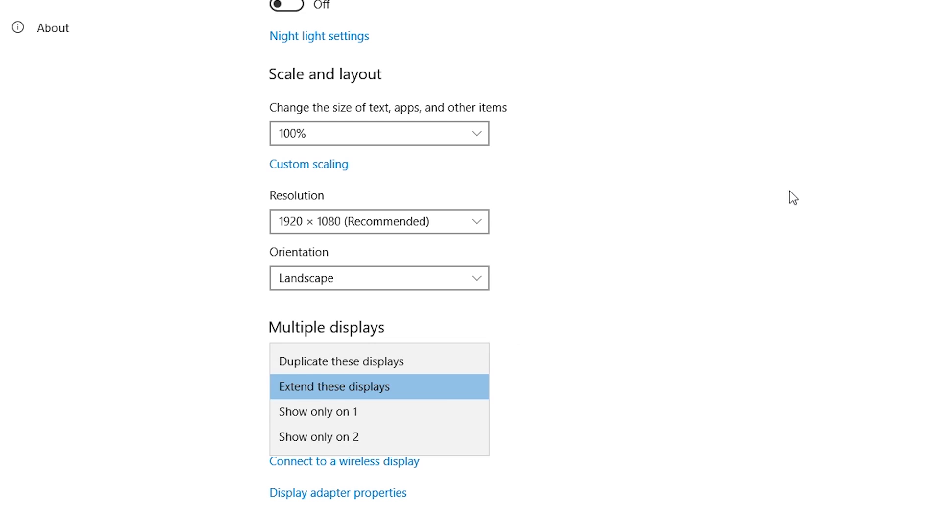
click(791, 198)
click(367, 386)
click(333, 387)
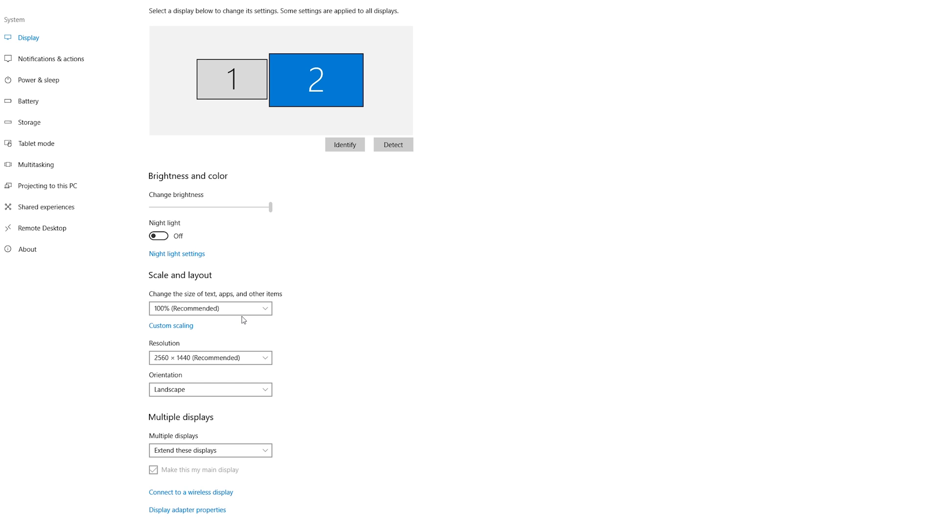
Review the text and app scaling choices and keep scaling at 100%.
click(235, 309)
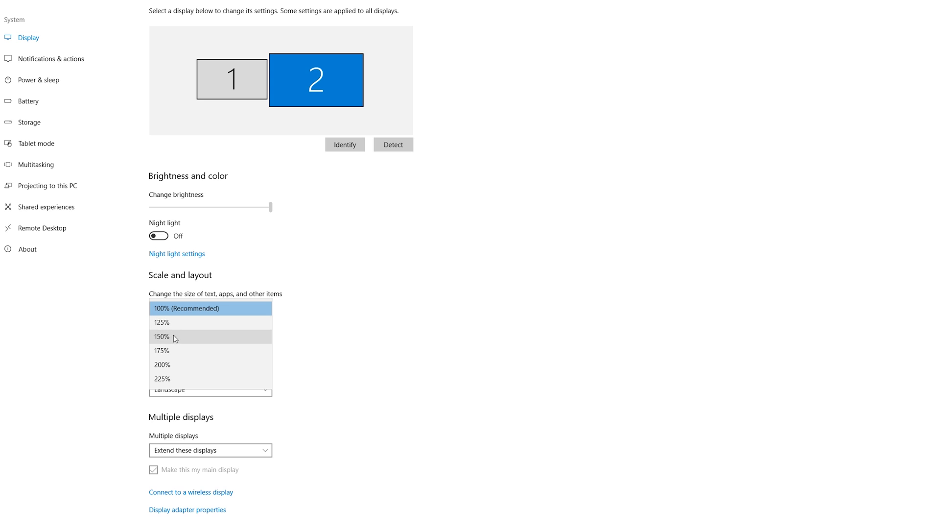
click(191, 308)
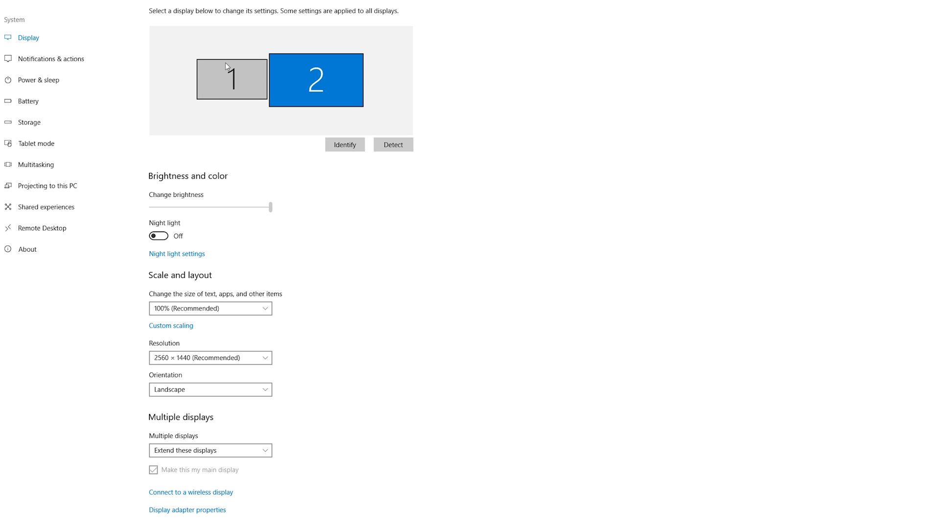
Select display 1, then display 2 to show display 2's 2560 × 1440 settings.
click(240, 77)
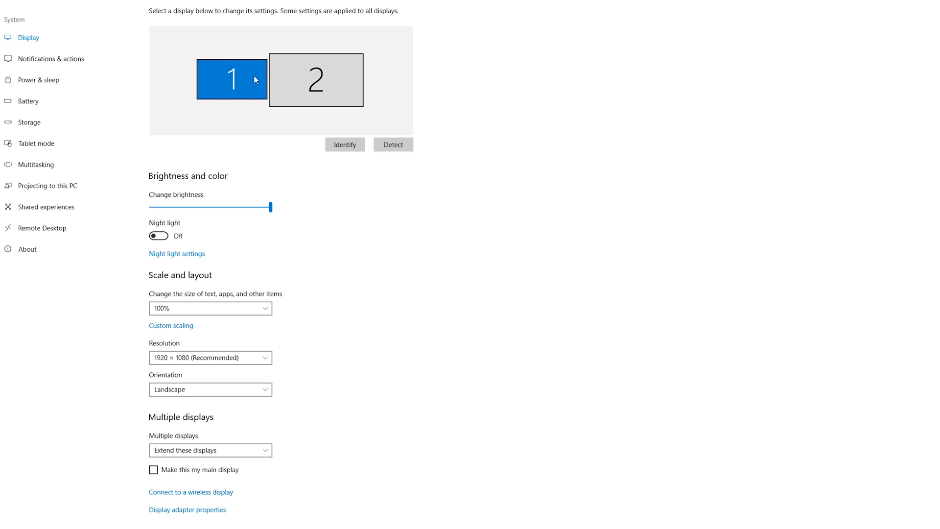
click(320, 74)
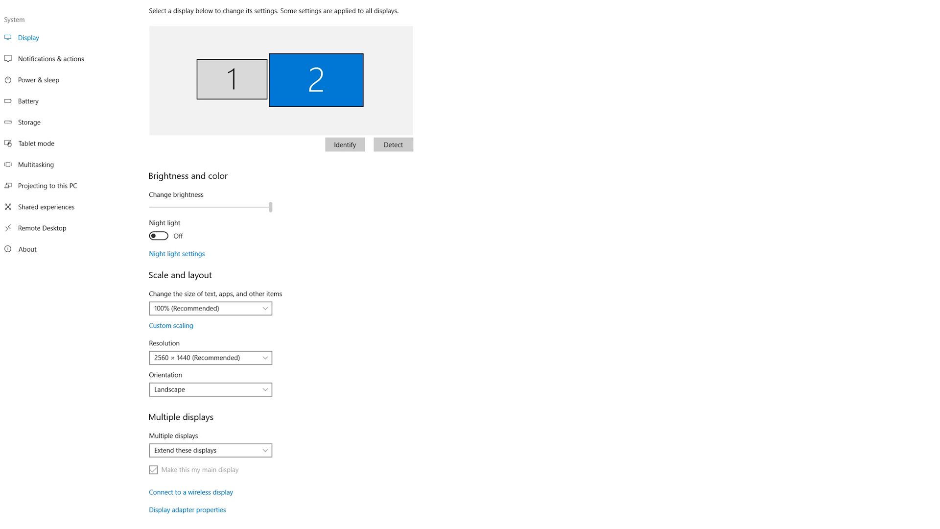
scroll(100, 36, up, 3)
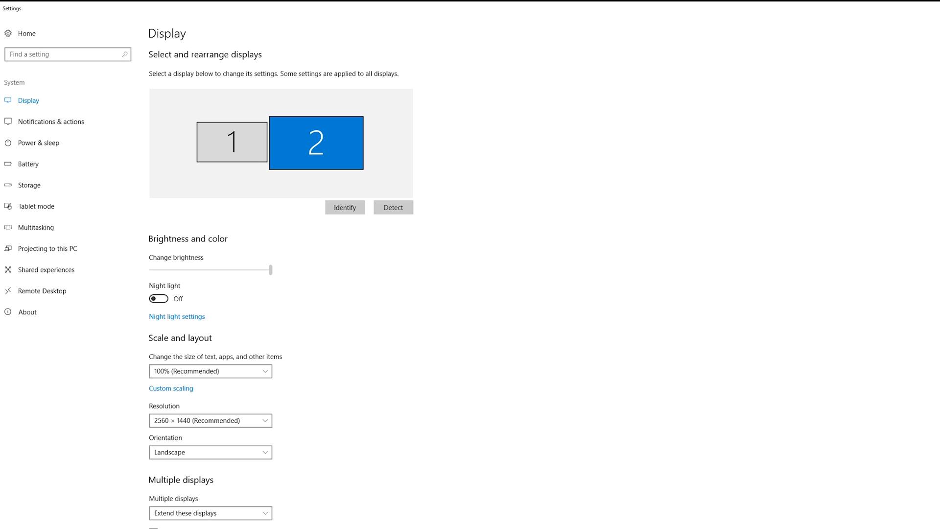
Select display 1 and drag it from below display 2 to display 2's left side.
click(237, 141)
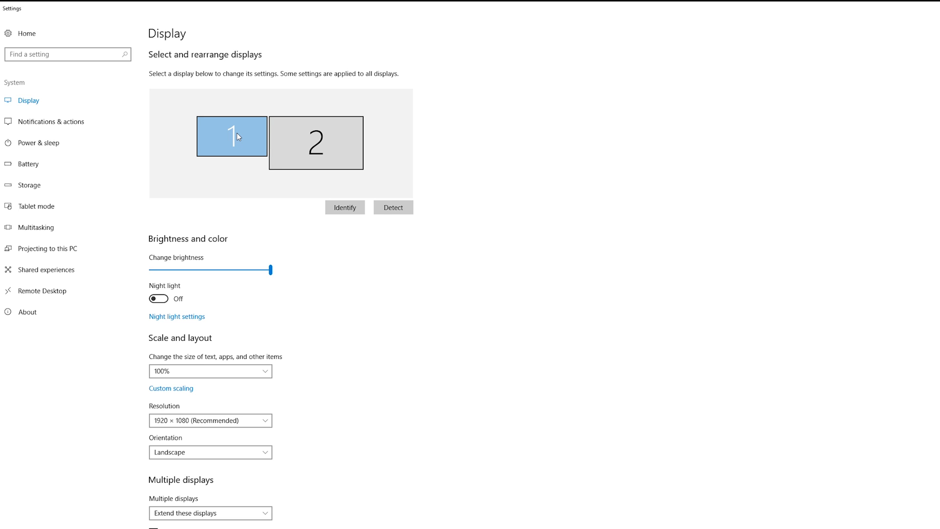
drag(236, 132, 239, 84)
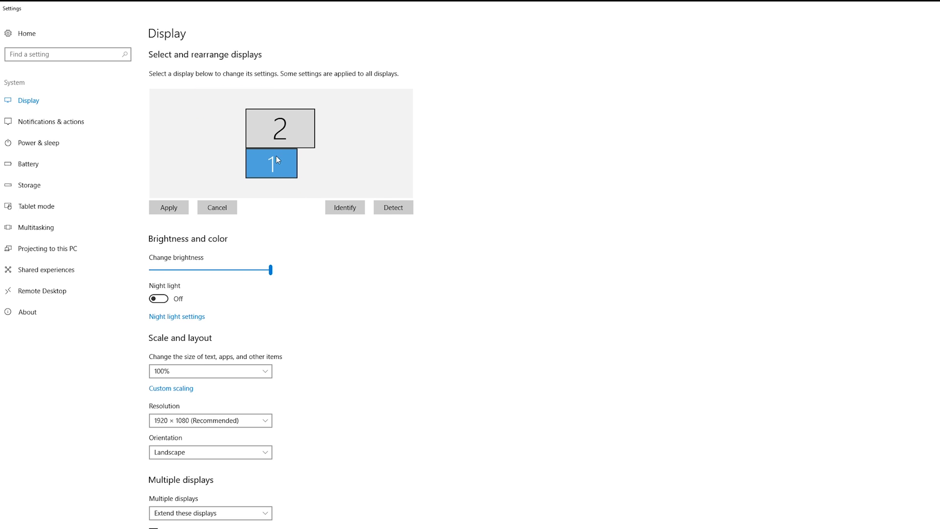
mouse_move(276, 160)
mouse_down()
mouse_move(160, 147)
mouse_move(262, 135)
mouse_up()
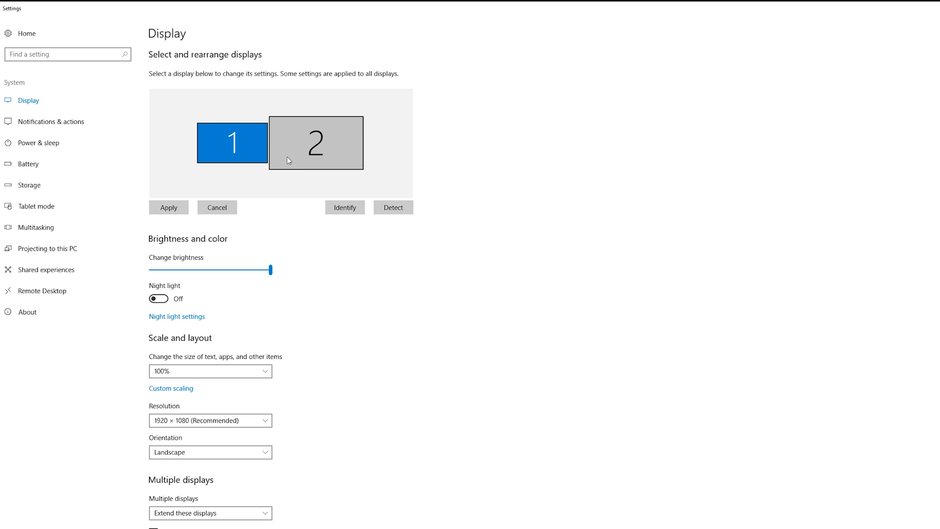